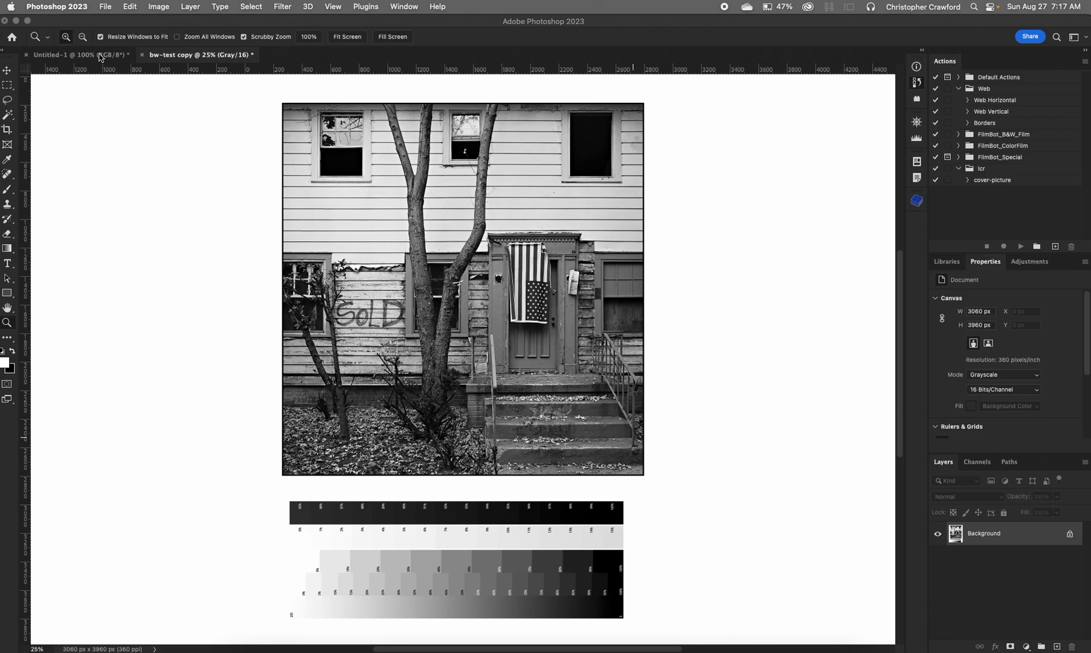
Step: Examine the Neutral, Cool, Warm and Sepia versions of the test print side by side in the Untitled-1 document
left_click(99, 57)
left_click(99, 58)
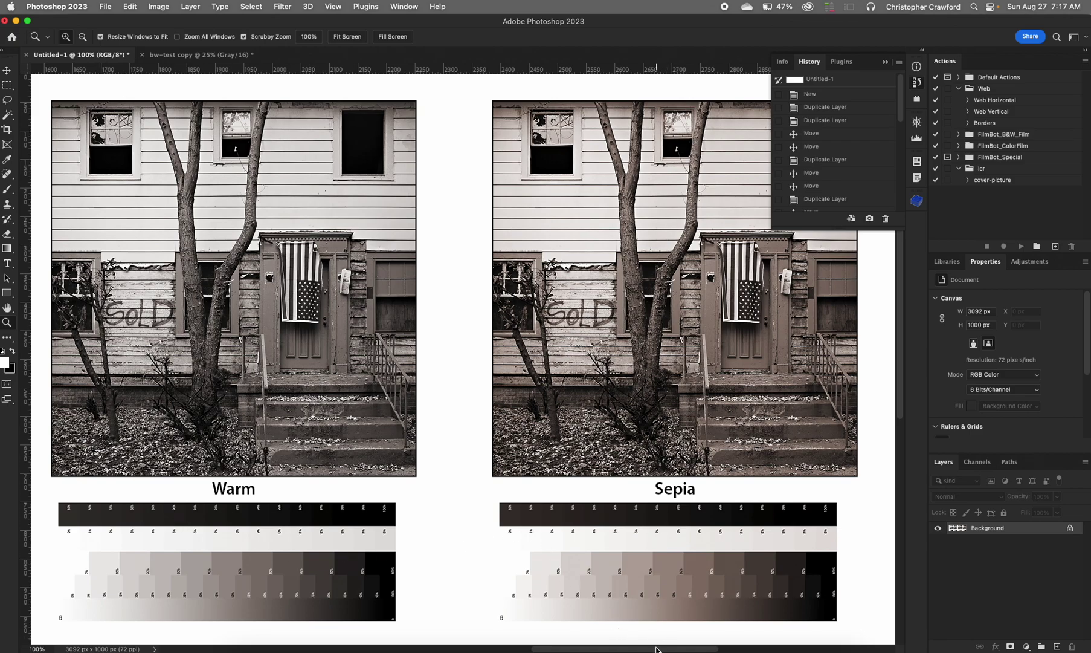
scroll(659, 649, "left", 5)
scroll(547, 649, "left", 15)
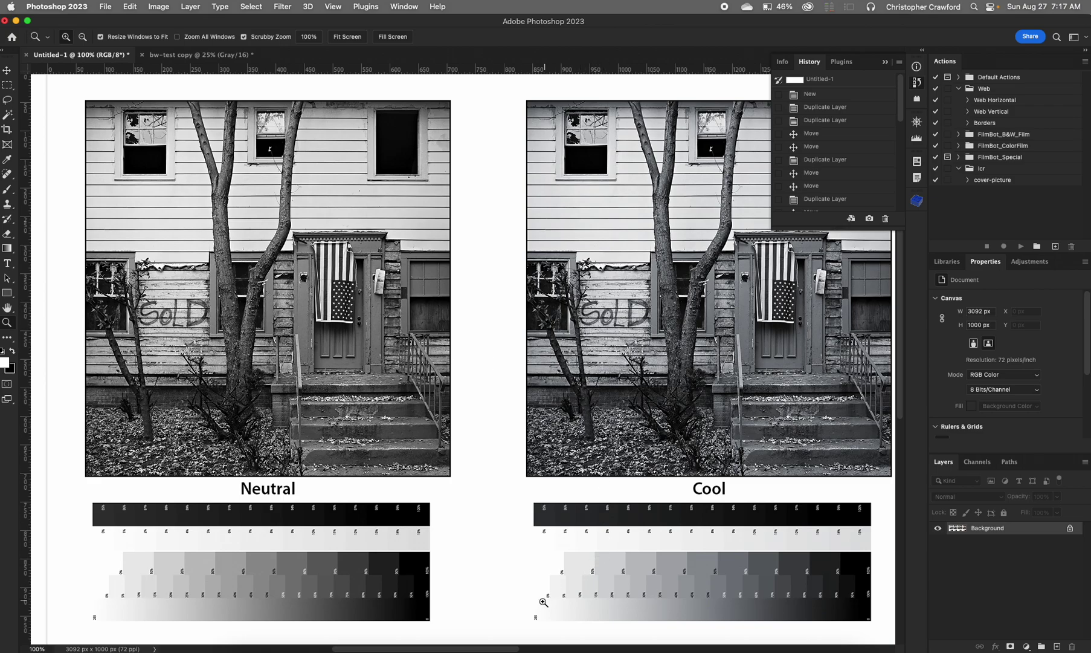
scroll(471, 642, "right", 10)
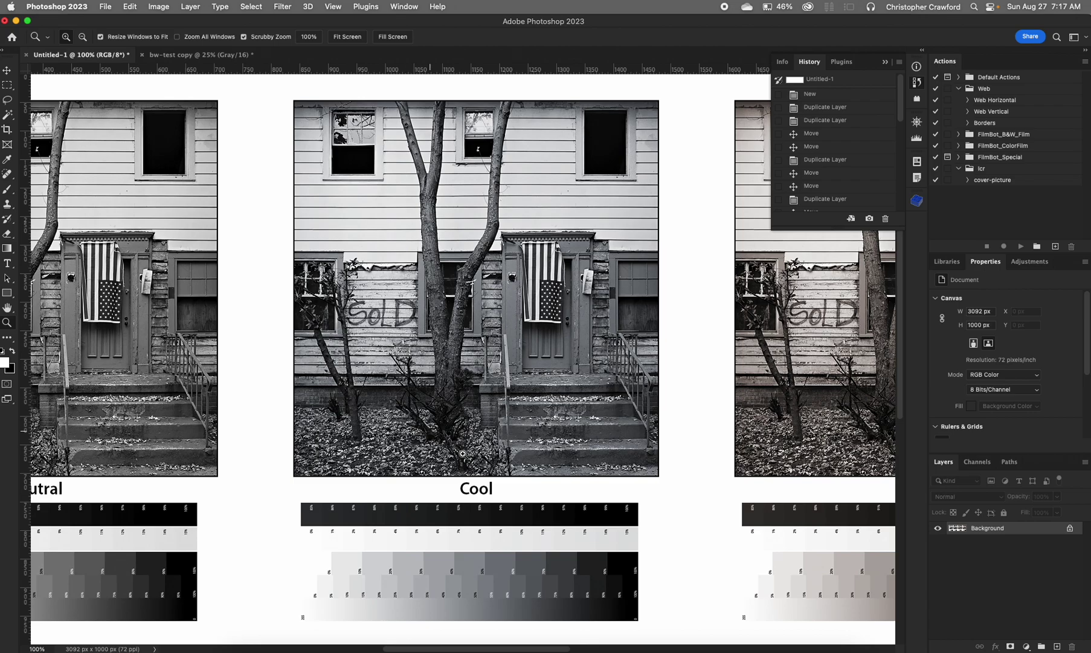
left_click_drag(466, 647, 535, 647)
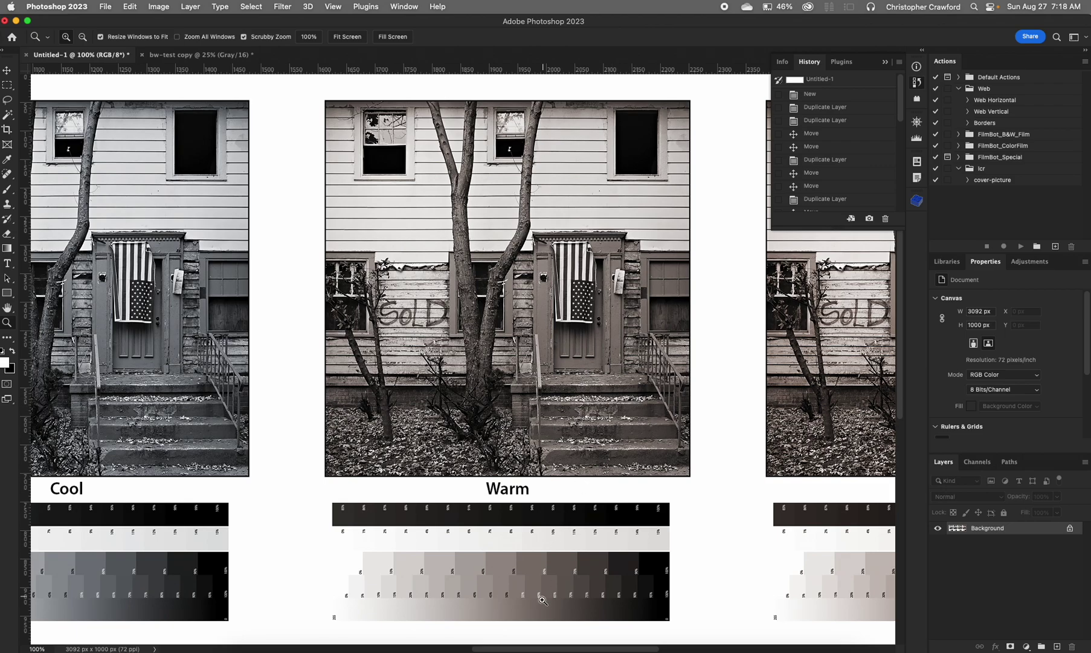
scroll(526, 647, "right", 7)
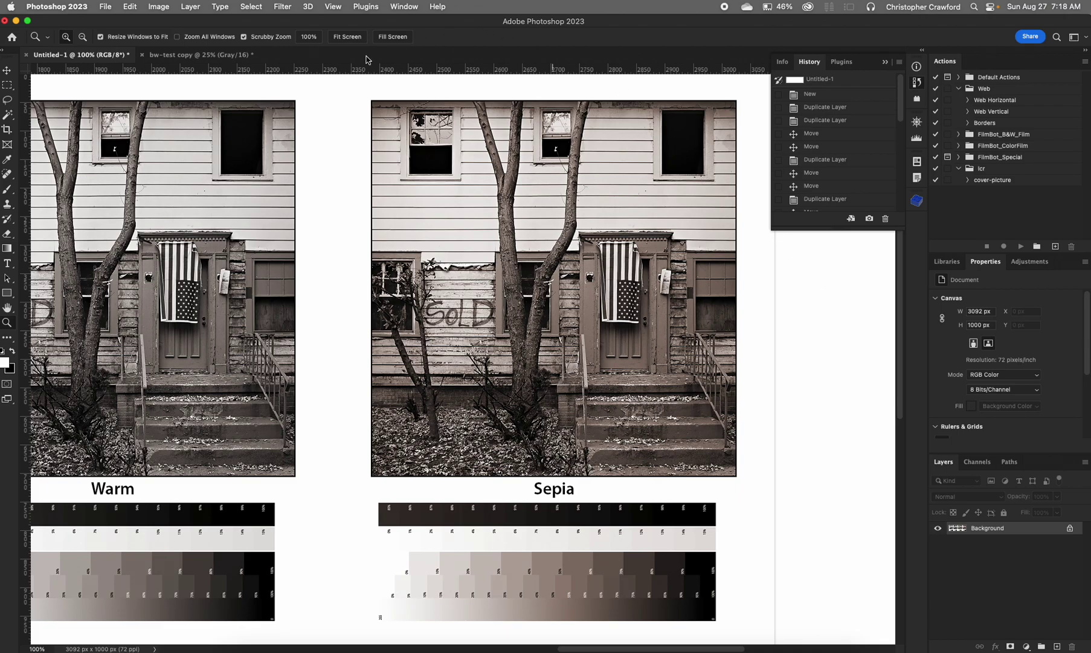
Step: Open the print settings for the bw-test copy document and set the page layout to portrait
left_click(203, 55)
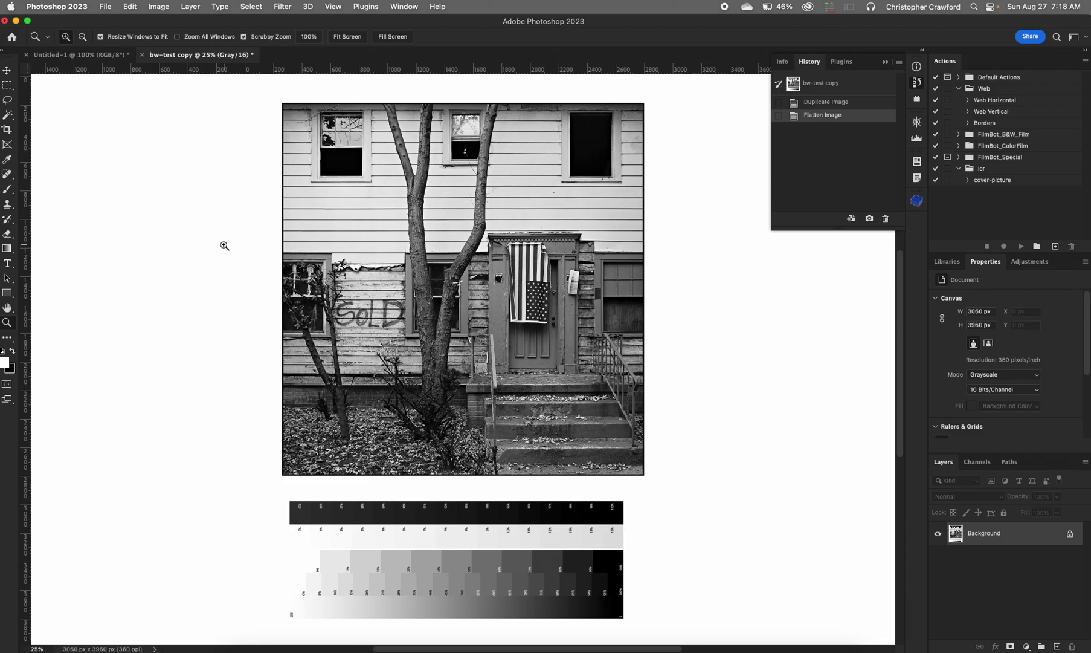
left_click(104, 6)
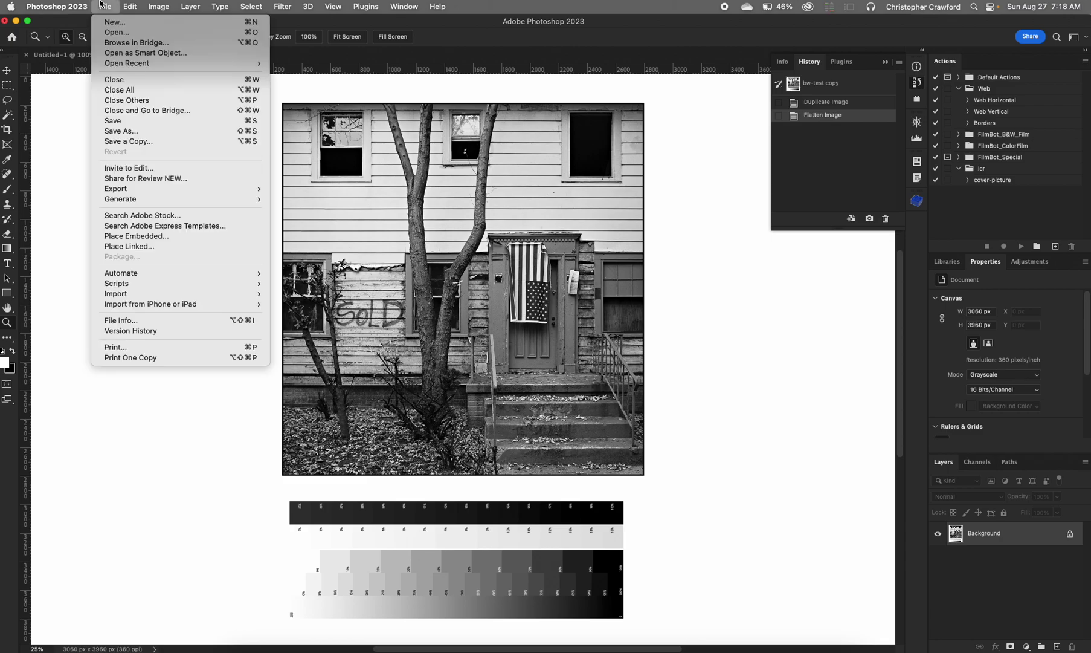
left_click(110, 347)
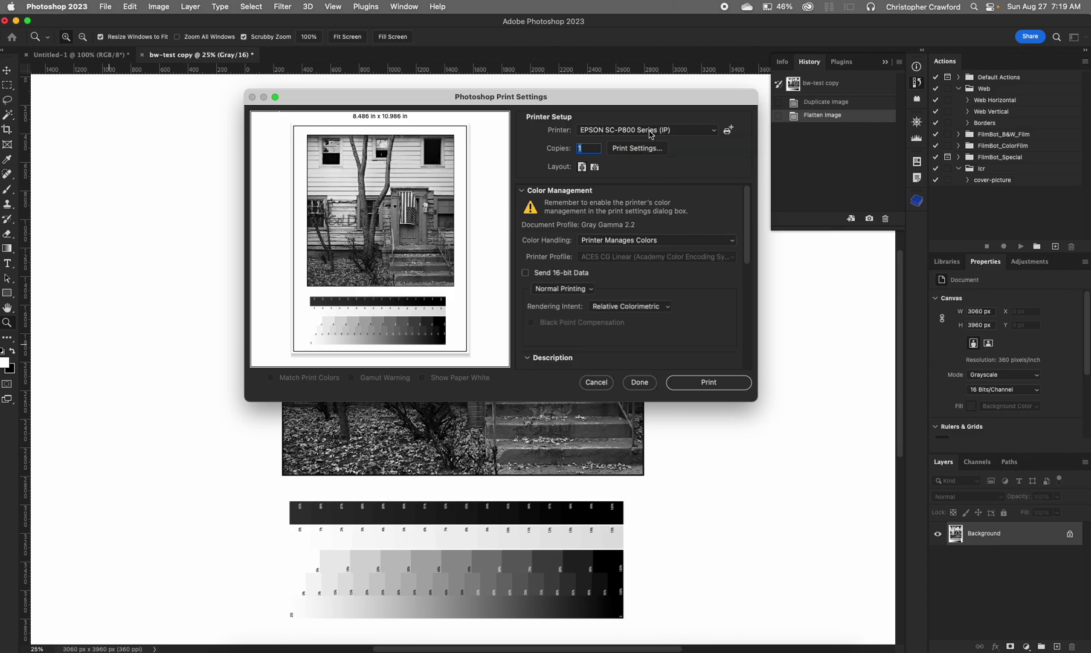
left_click(596, 169)
left_click(582, 167)
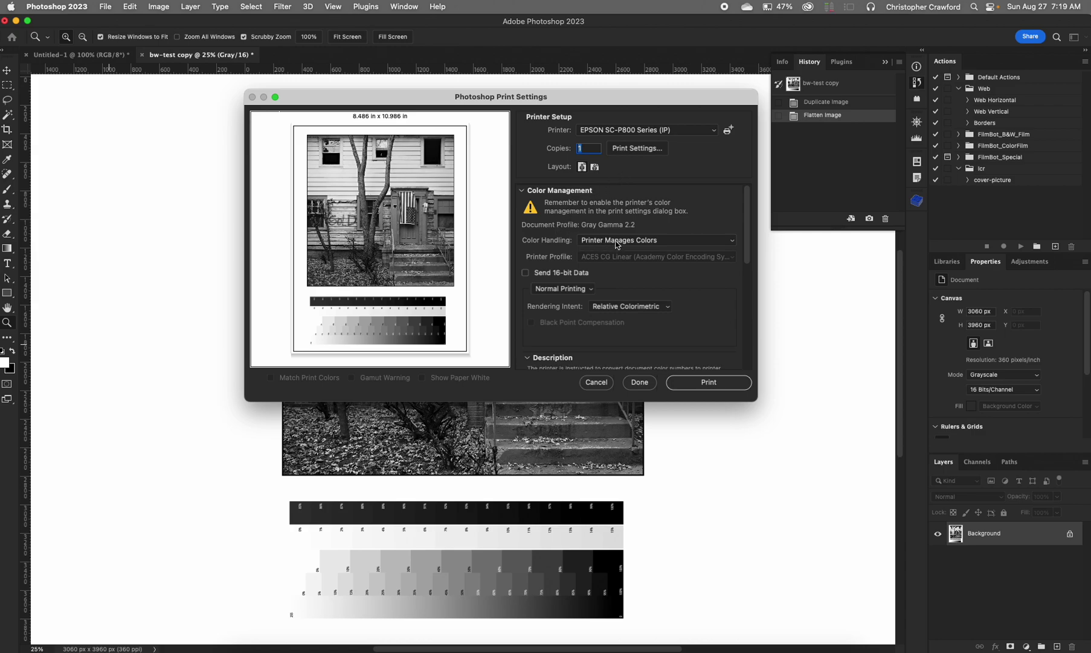
Step: Set color handling to Printer Manages Colors and enable sending 16-bit data
left_click(709, 242)
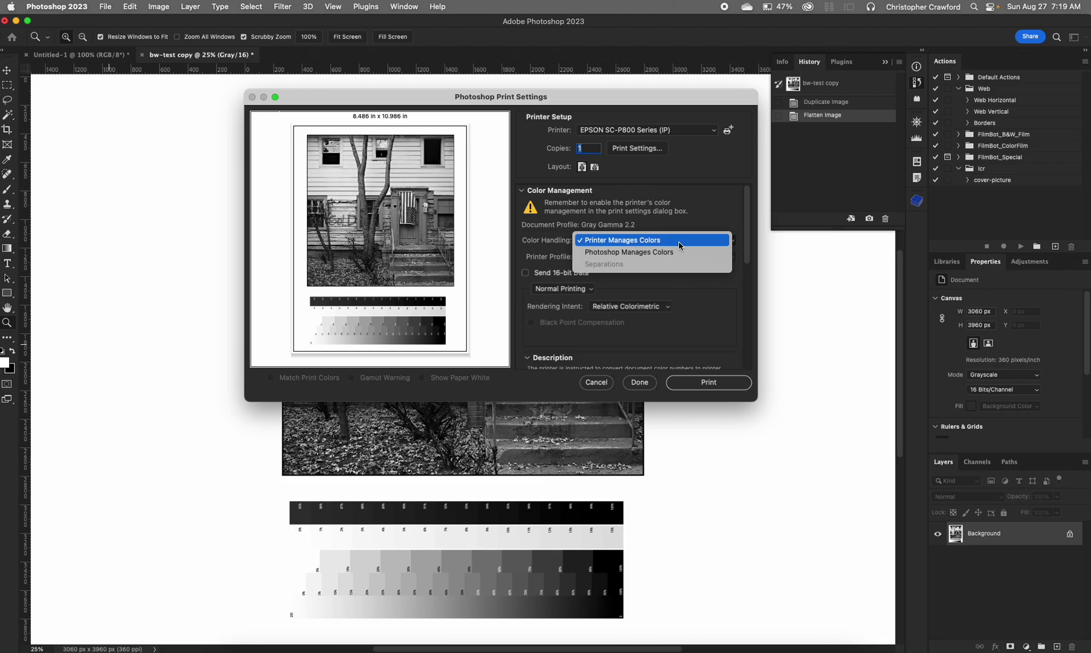
left_click(680, 241)
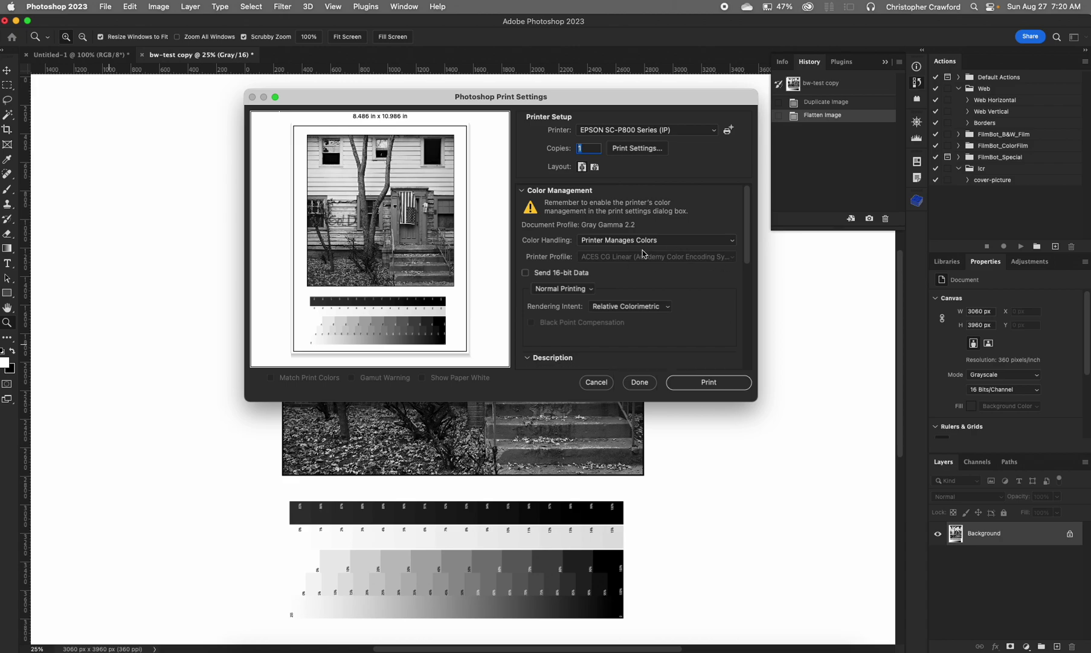
left_click(526, 275)
scroll(620, 296, "down", 2)
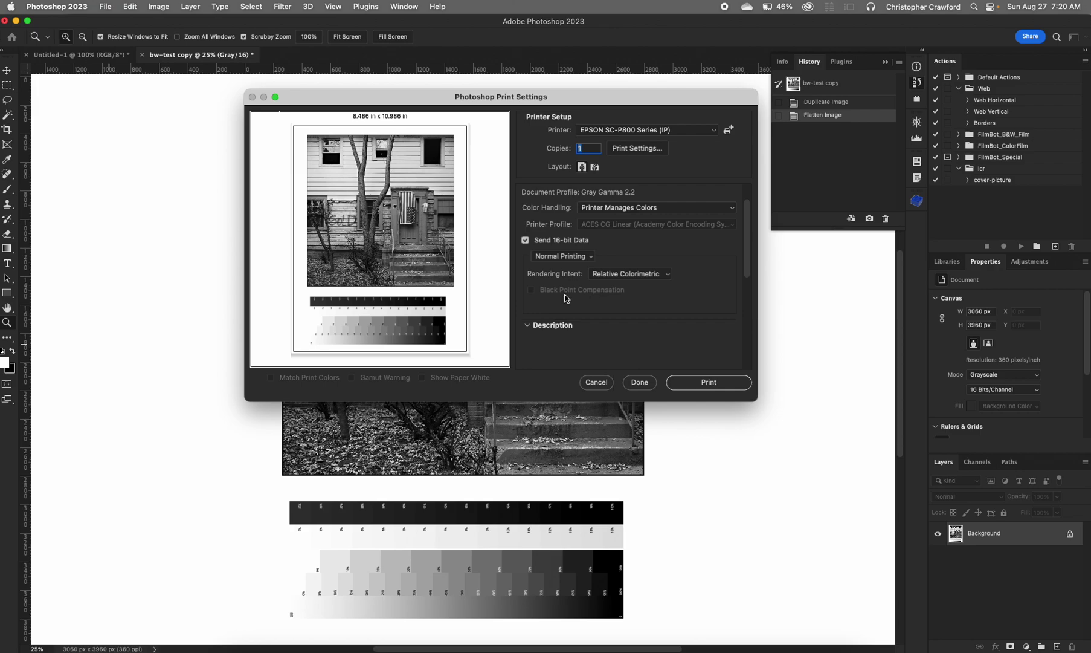
scroll(567, 298, "up", 2)
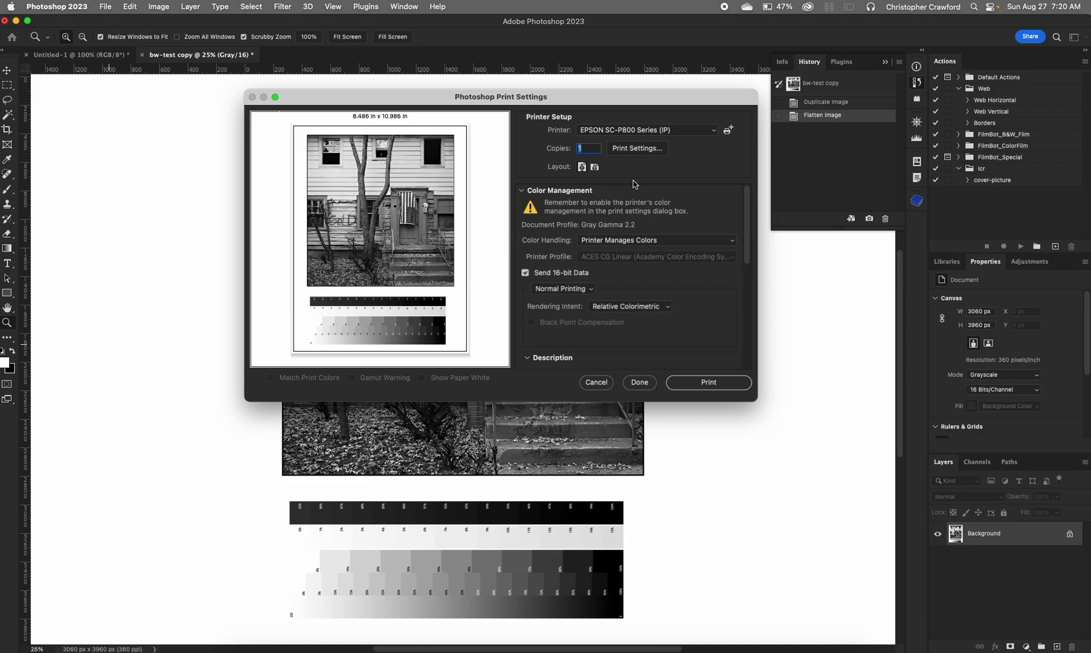
Step: In the printer driver's print settings, choose US Letter paper and EPSON Color Controls for color matching
left_click(641, 148)
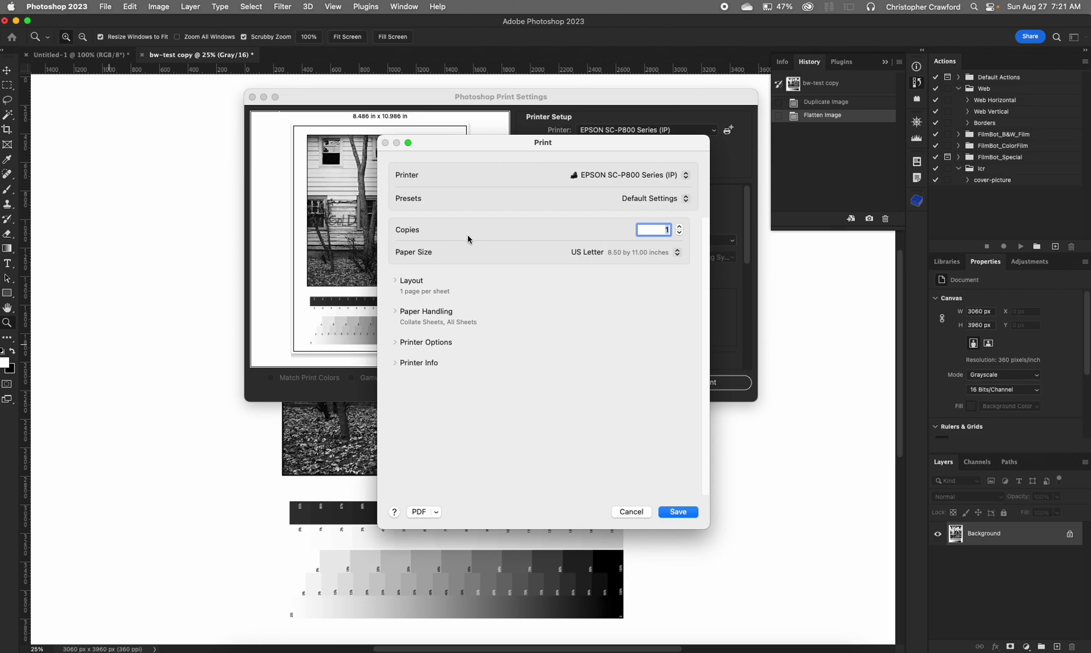
left_click(581, 255)
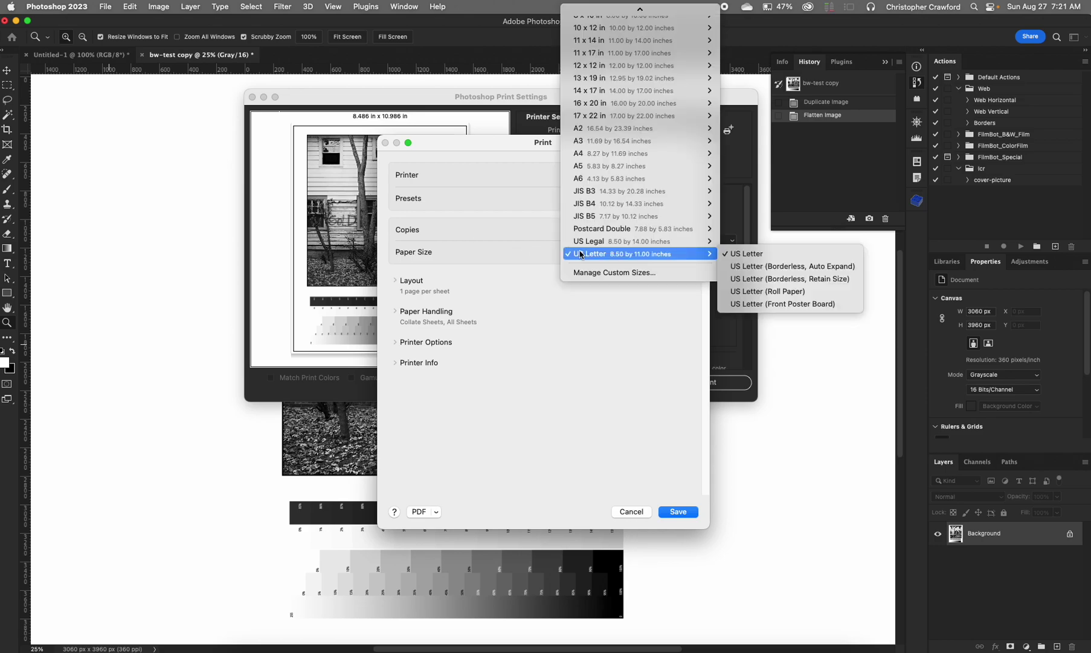
left_click(744, 255)
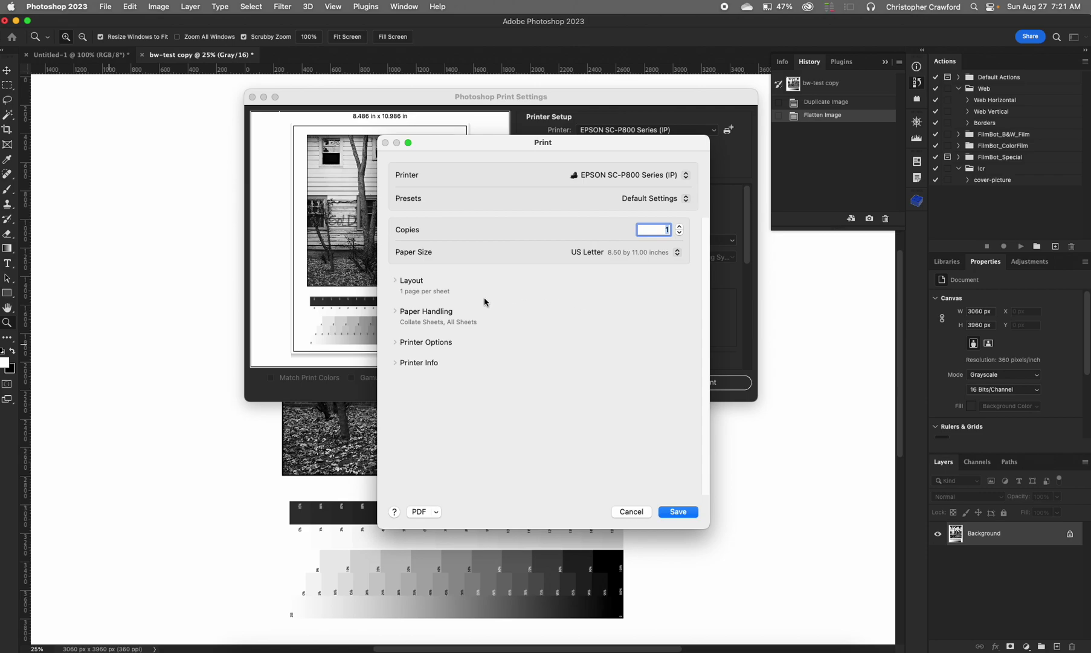
left_click(419, 342)
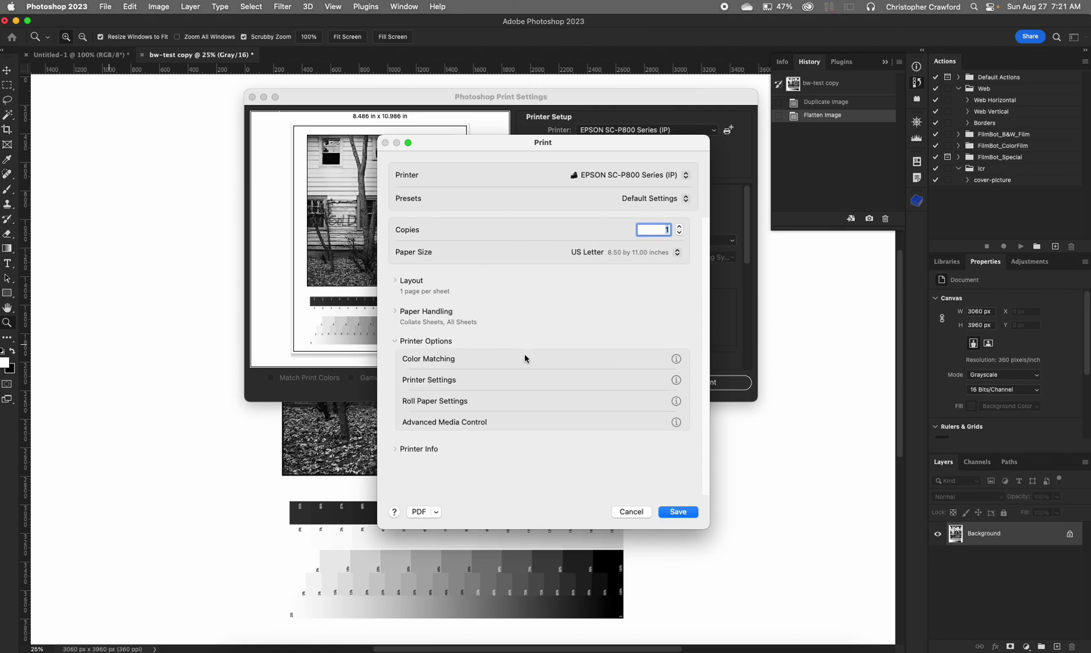
left_click(446, 361)
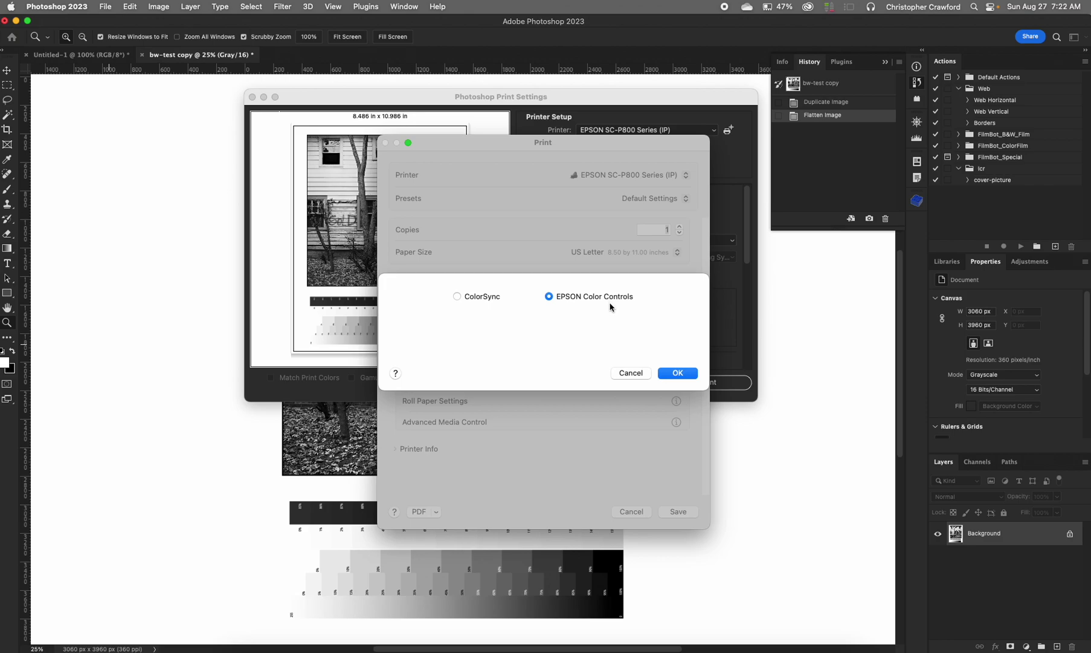
left_click(671, 375)
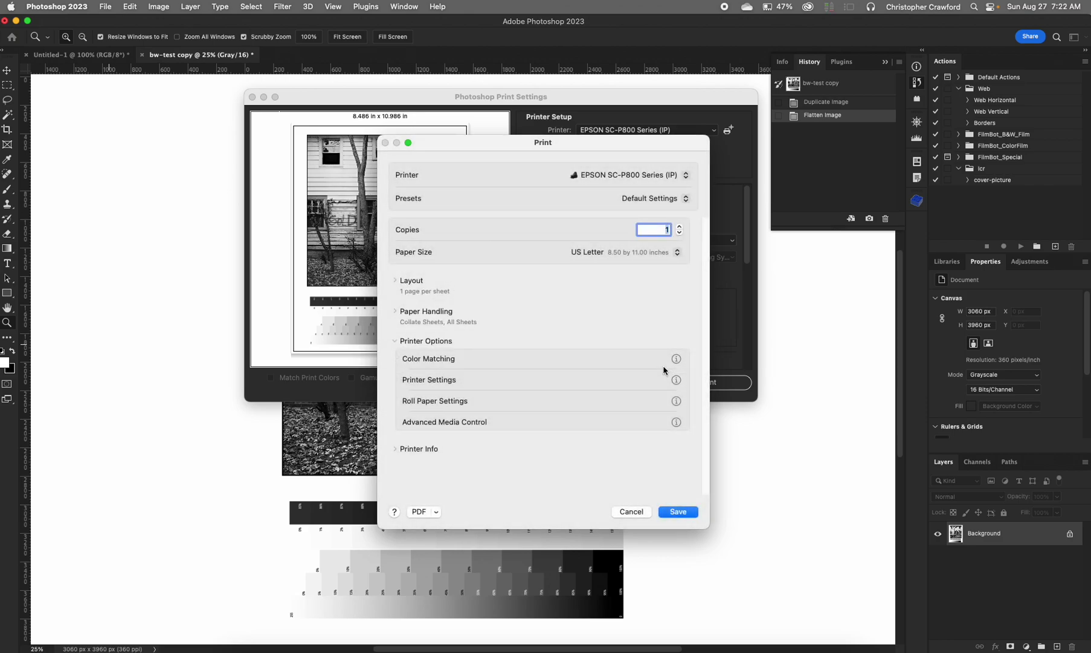
Step: In the driver's printer settings, keep Front Fine Art as paper source and set the media type to Premium Photo Paper Glossy
left_click(449, 382)
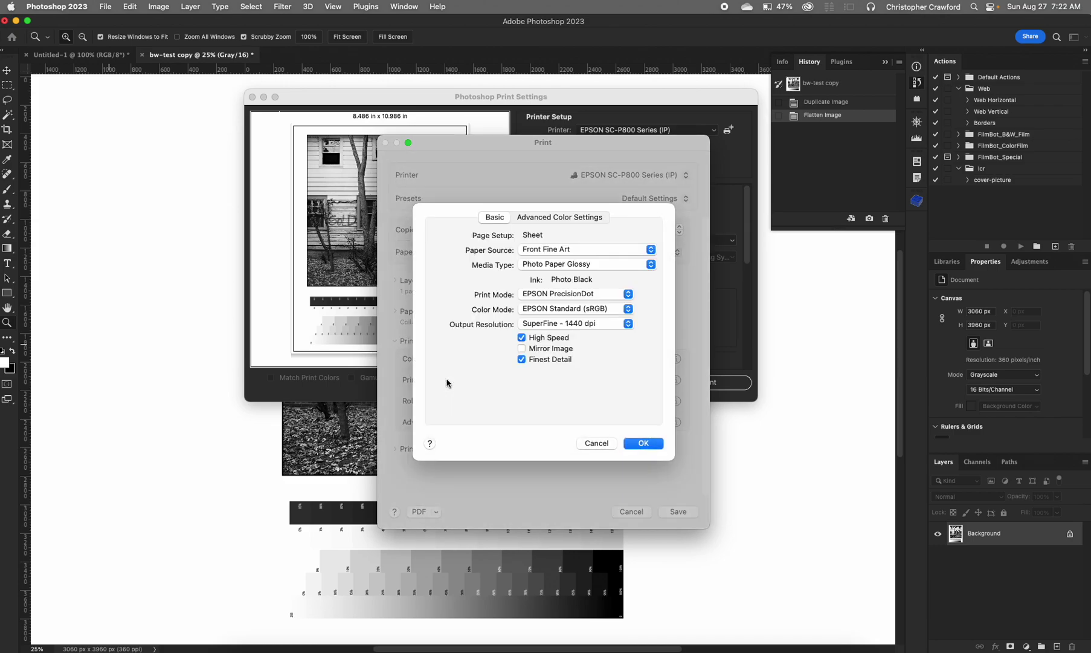
left_click(562, 253)
left_click(562, 251)
left_click(554, 265)
mouse_move(554, 266)
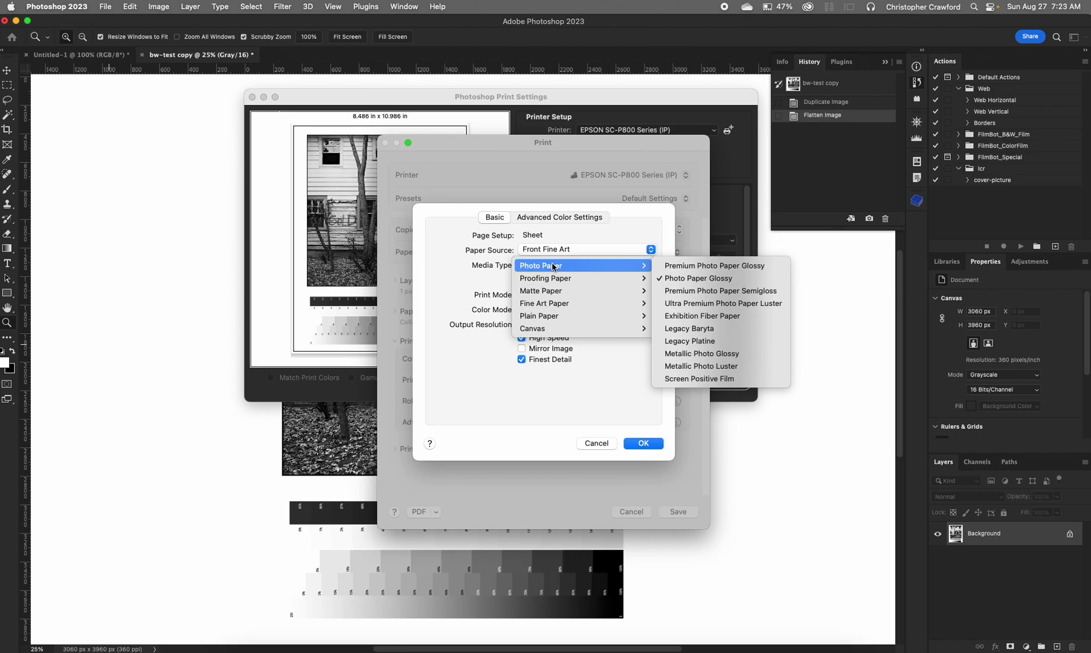
left_click(699, 266)
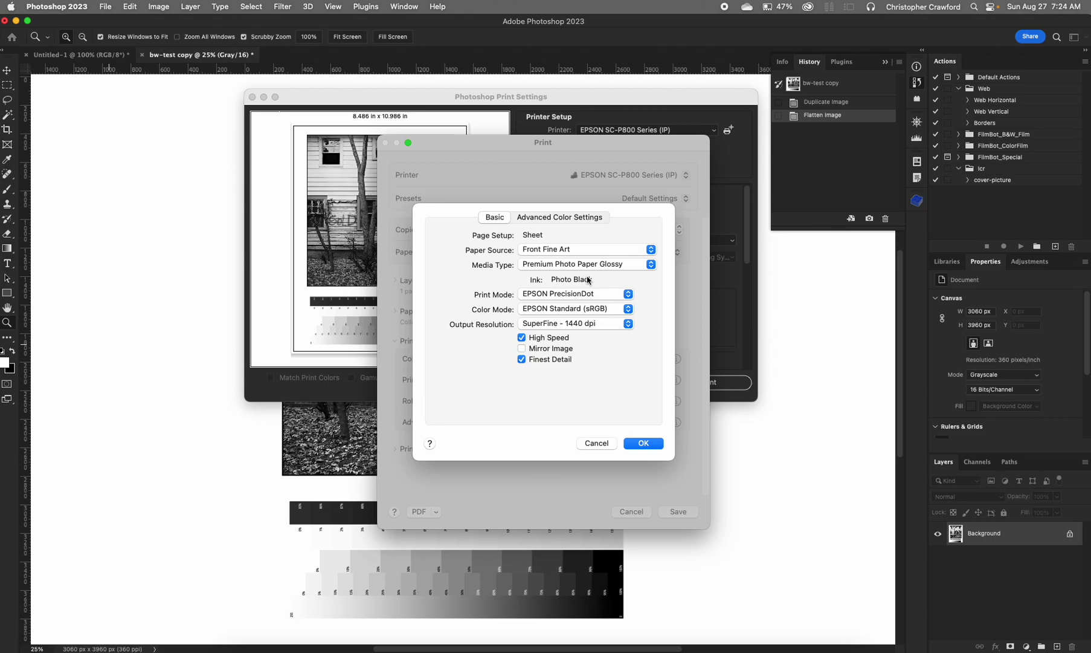
Step: Set the print mode to Advanced B&W Photo and open its advanced color settings
left_click(546, 297)
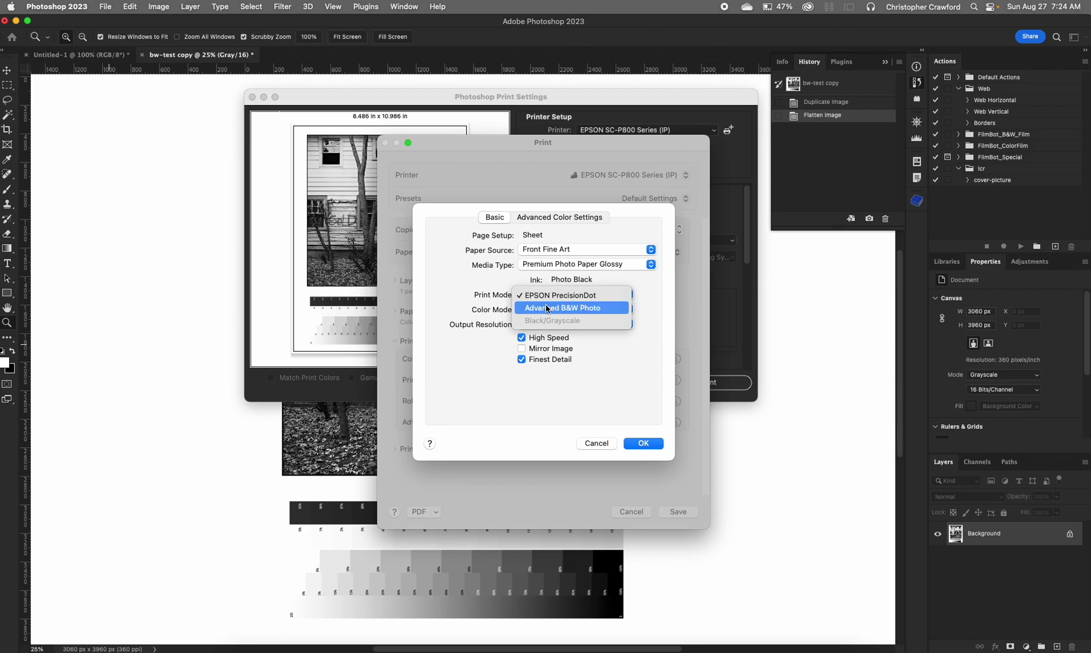
left_click(547, 308)
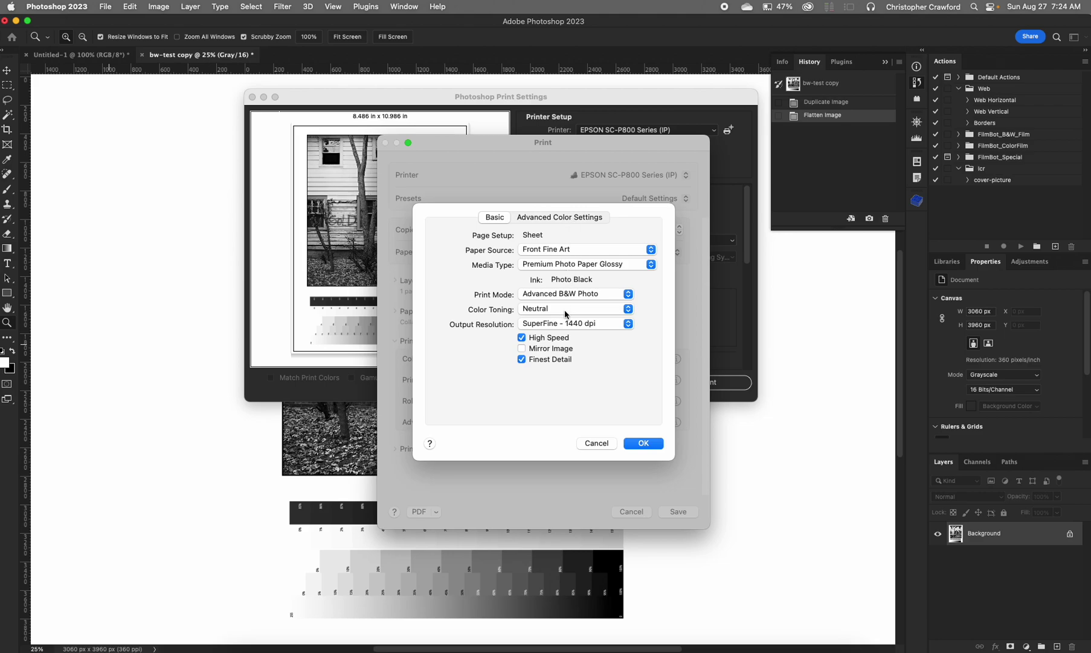
left_click(562, 218)
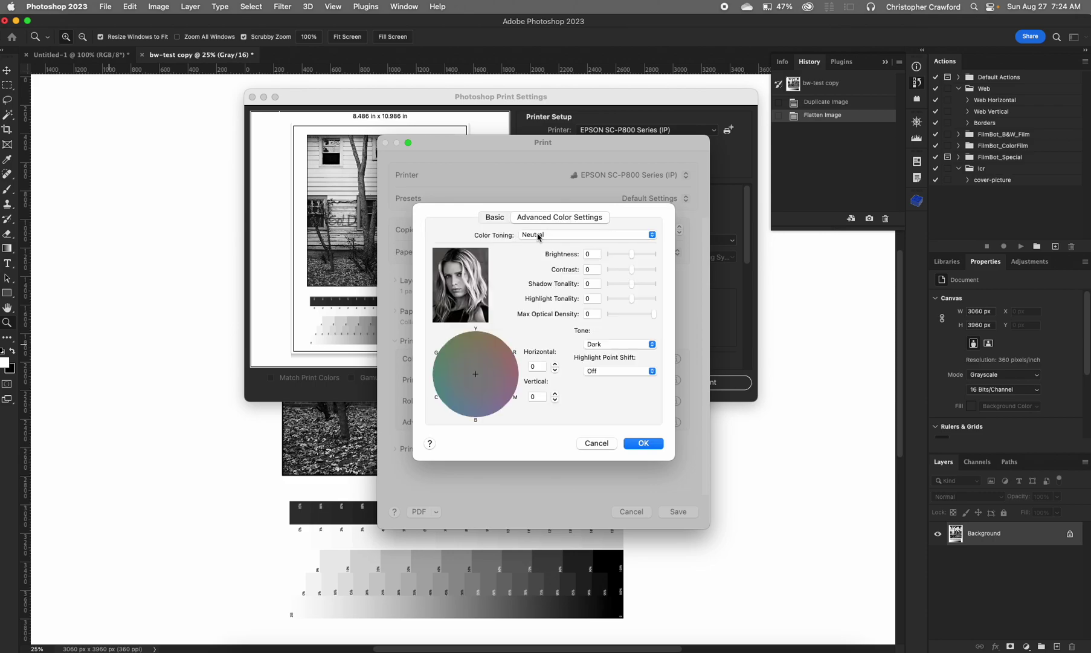
Step: Try the Warm, Cool and Neutral color toning presets in turn
left_click(539, 236)
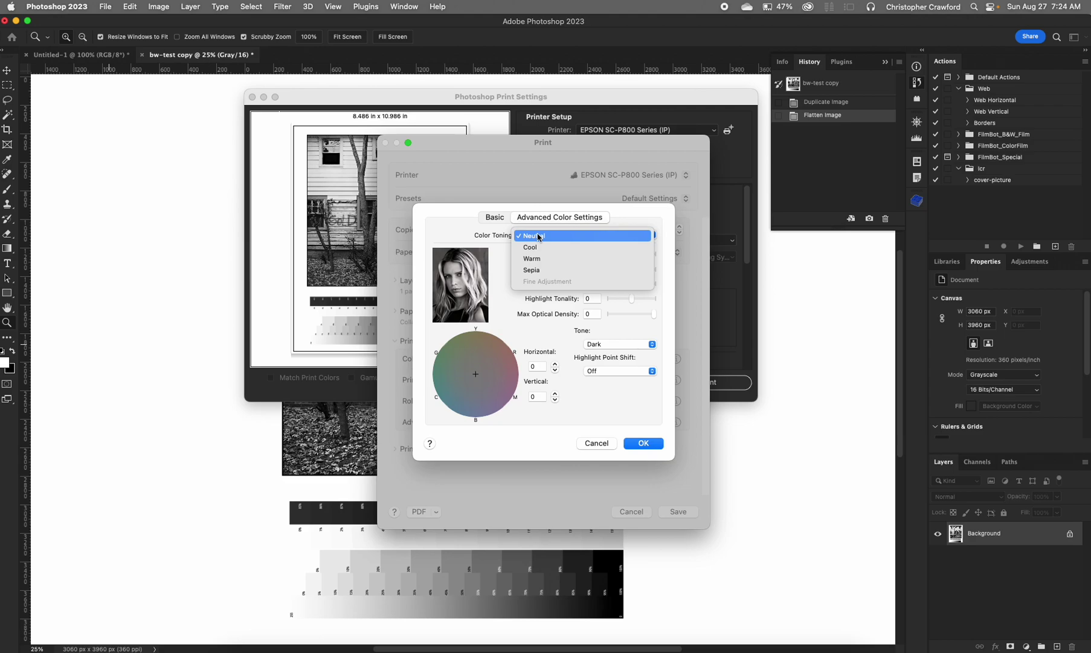
left_click(532, 259)
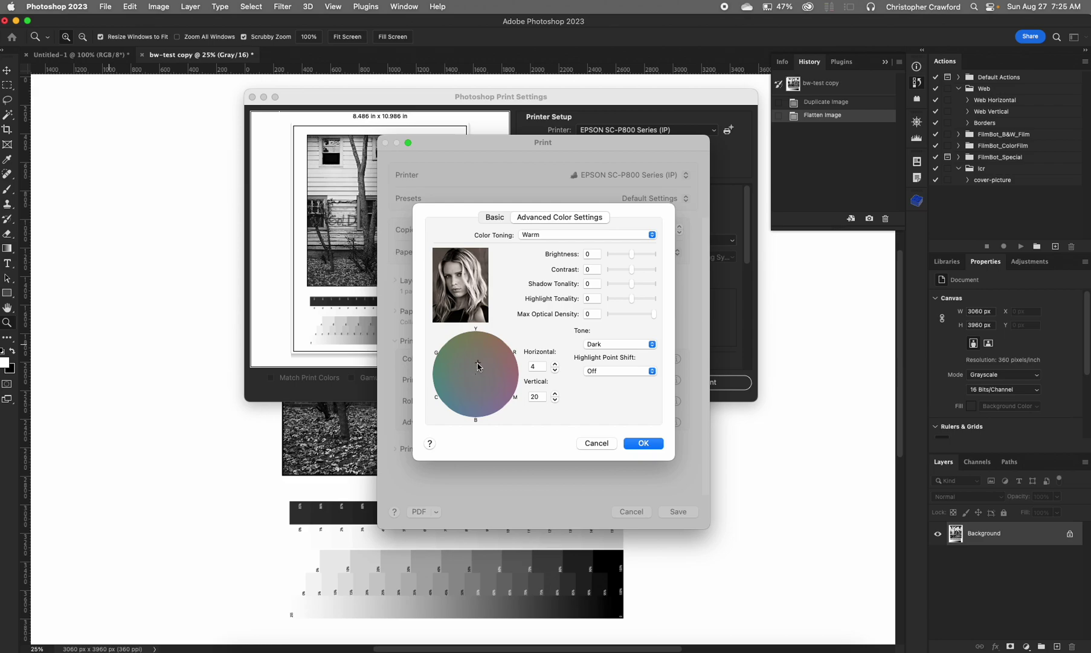
left_click(539, 235)
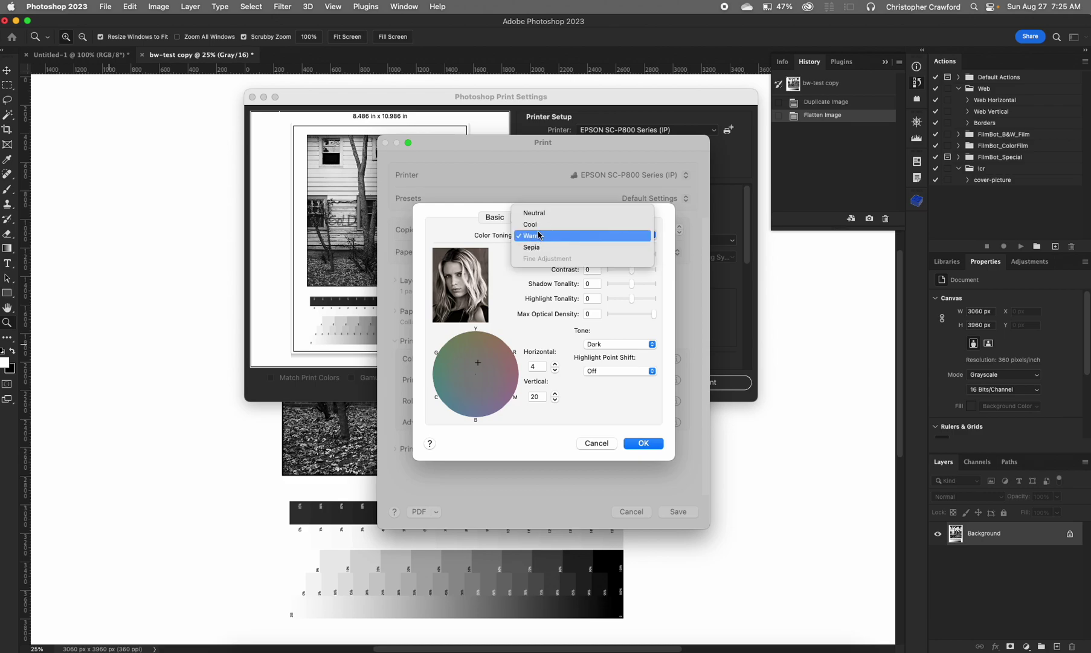
left_click(540, 225)
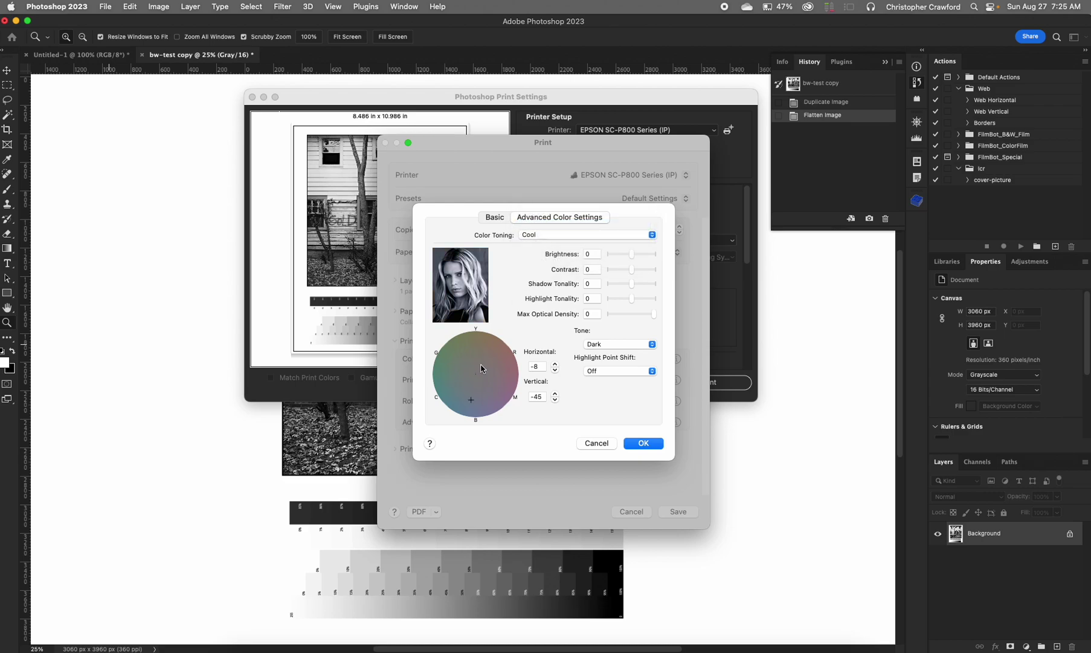
left_click(549, 236)
left_click(546, 225)
Step: Set the color toning to Warm and the tone to Darker, and accept the printer settings
left_click(561, 236)
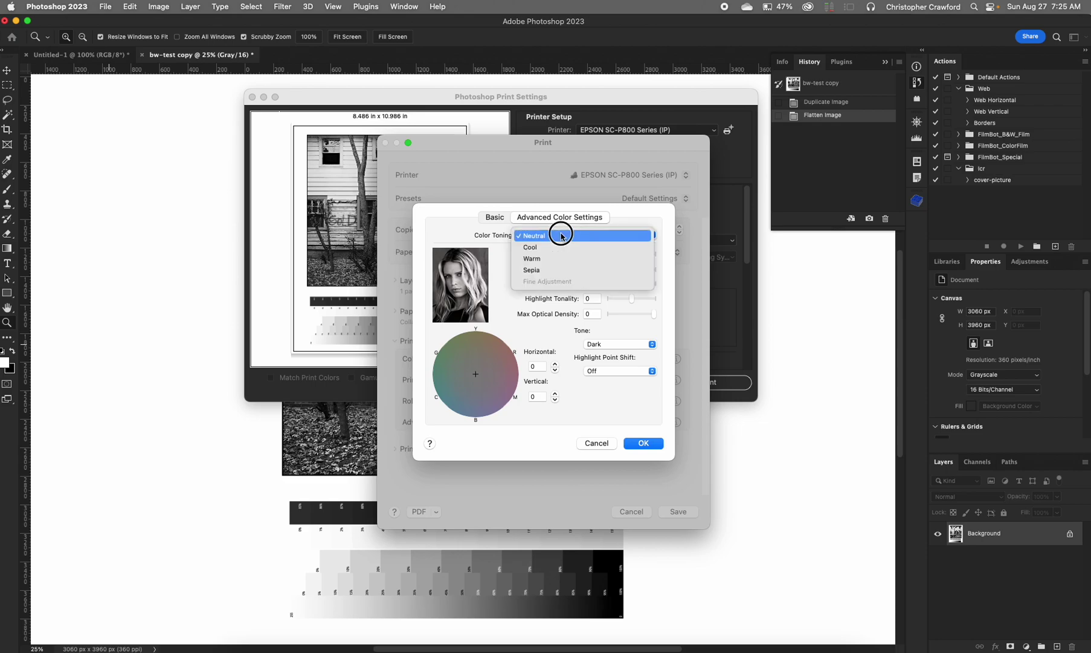
left_click(558, 259)
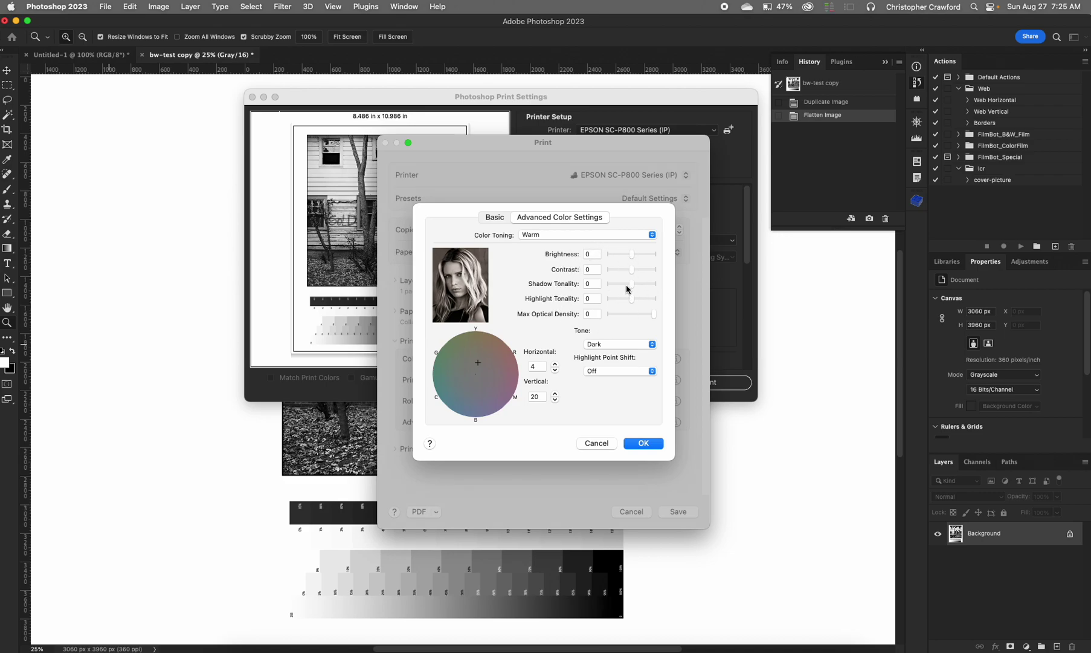
left_click(599, 344)
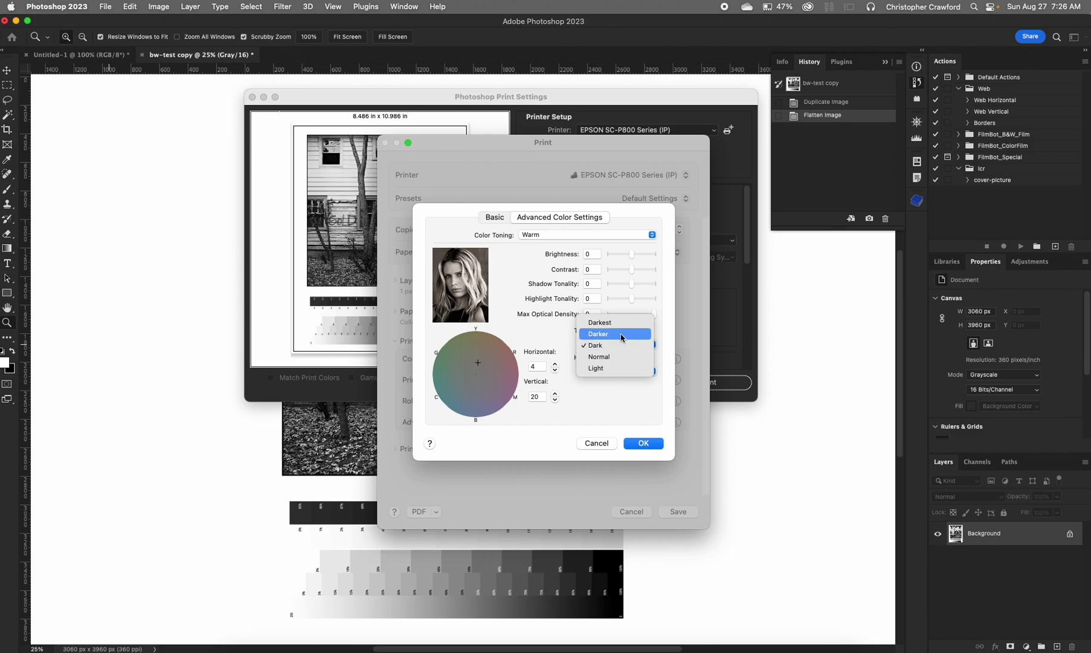
left_click(622, 336)
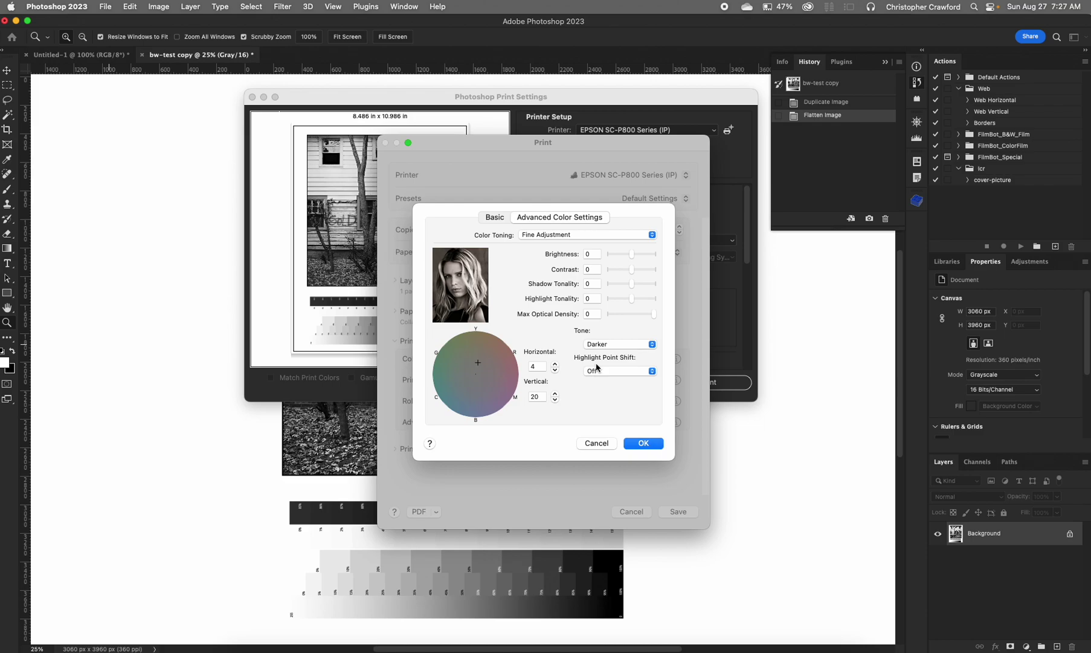
left_click(640, 441)
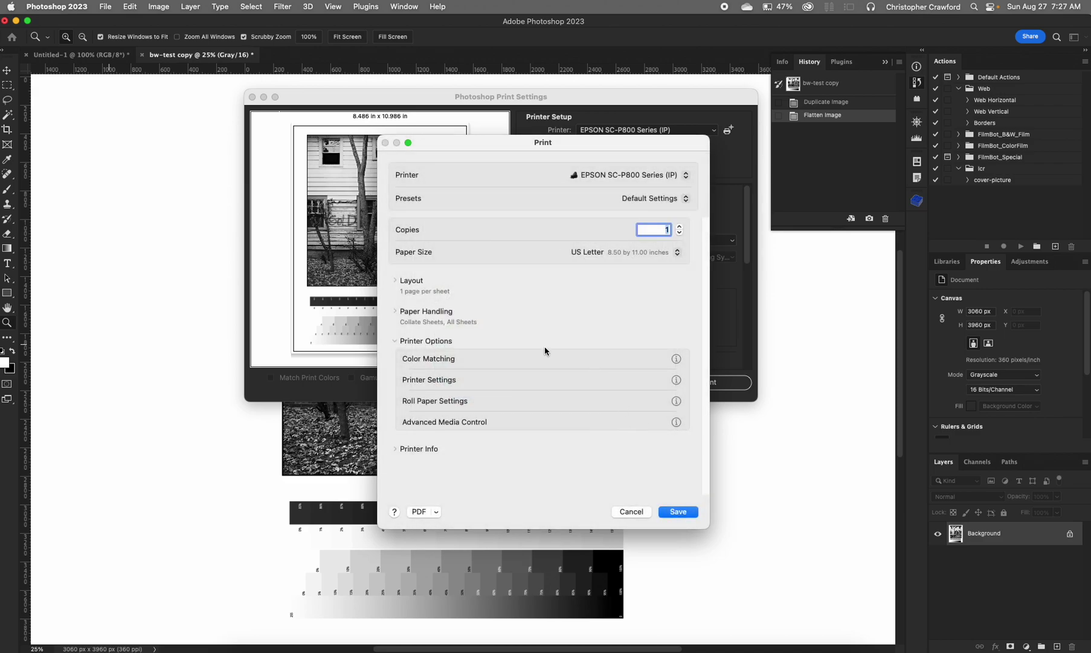
Step: In the driver's basic printer settings, keep the output resolution at SuperFine - 1440 dpi, turn off High Speed, and accept the settings
left_click(437, 380)
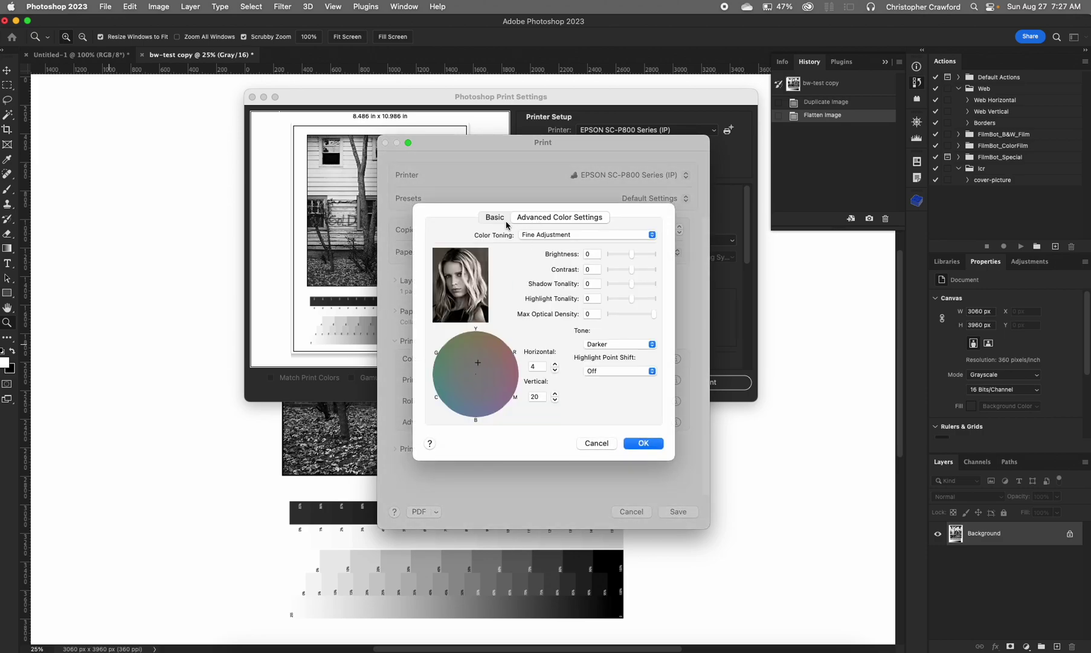
left_click(496, 221)
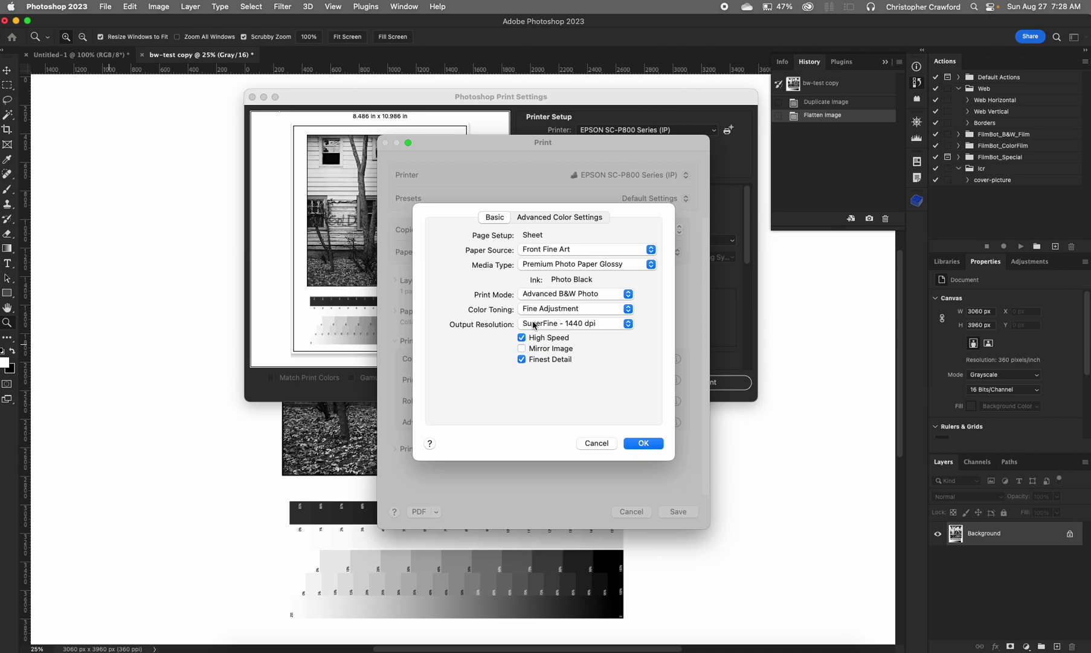
left_click(534, 325)
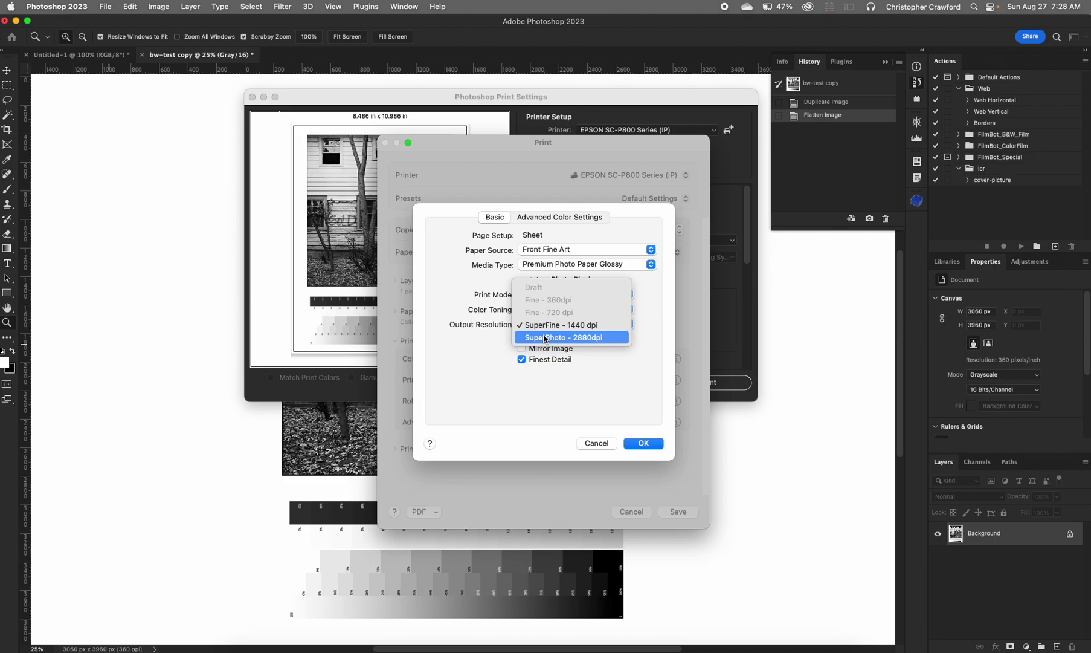
left_click(551, 324)
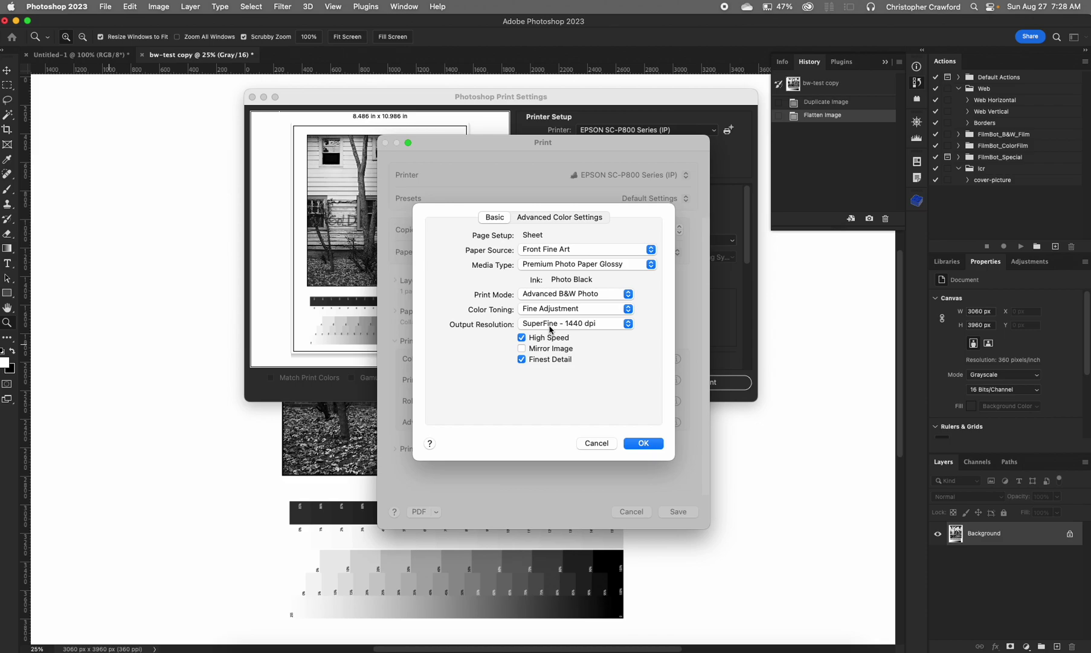
left_click(521, 337)
left_click(645, 444)
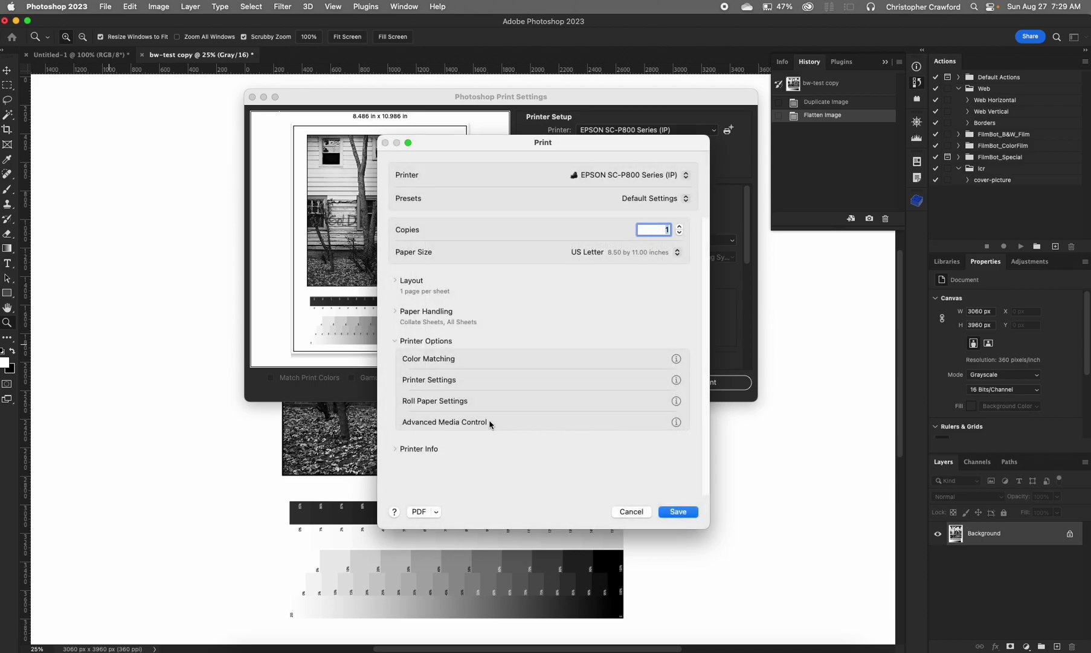
Step: Choose the platen gap in the driver's Advanced Media Control, accept it, and save the print configuration
left_click(426, 423)
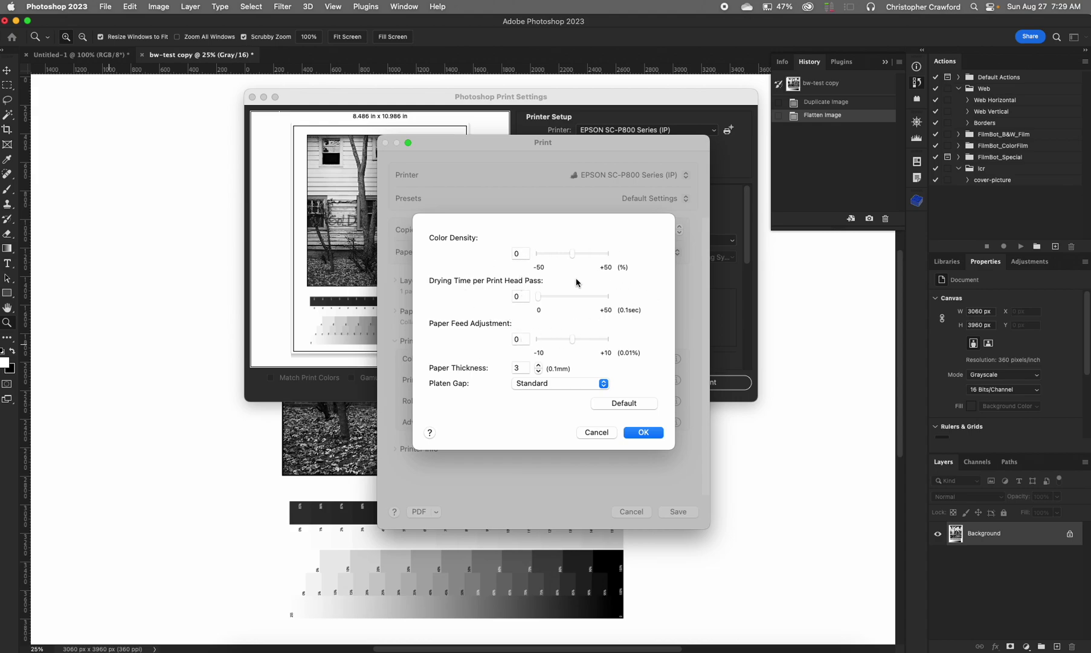
left_click(532, 387)
left_click(532, 397)
left_click(646, 431)
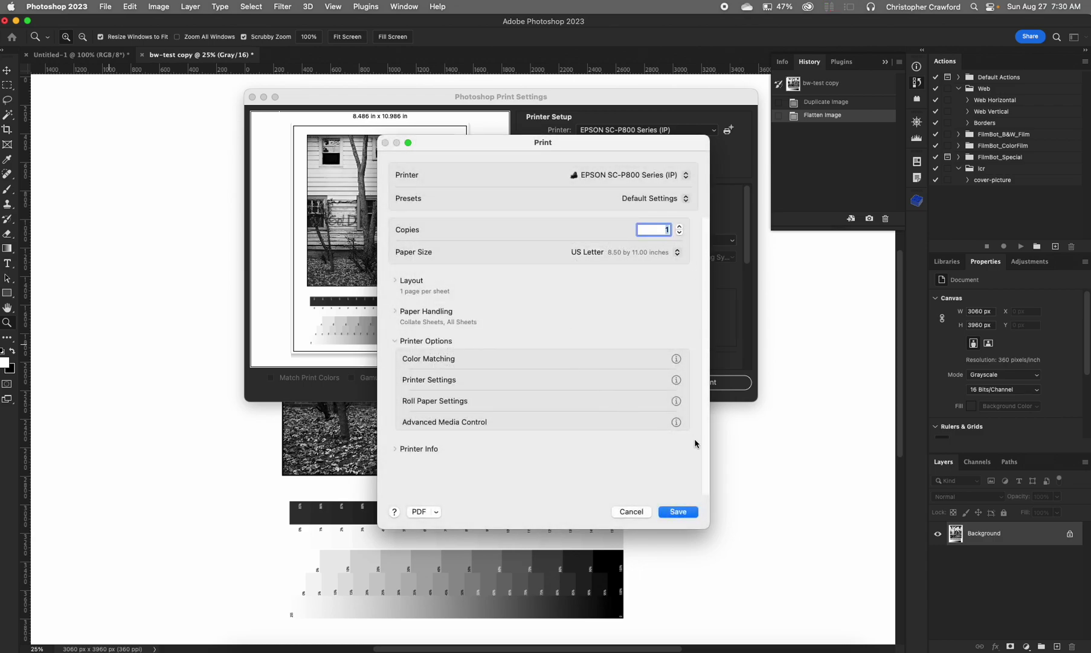
left_click(684, 514)
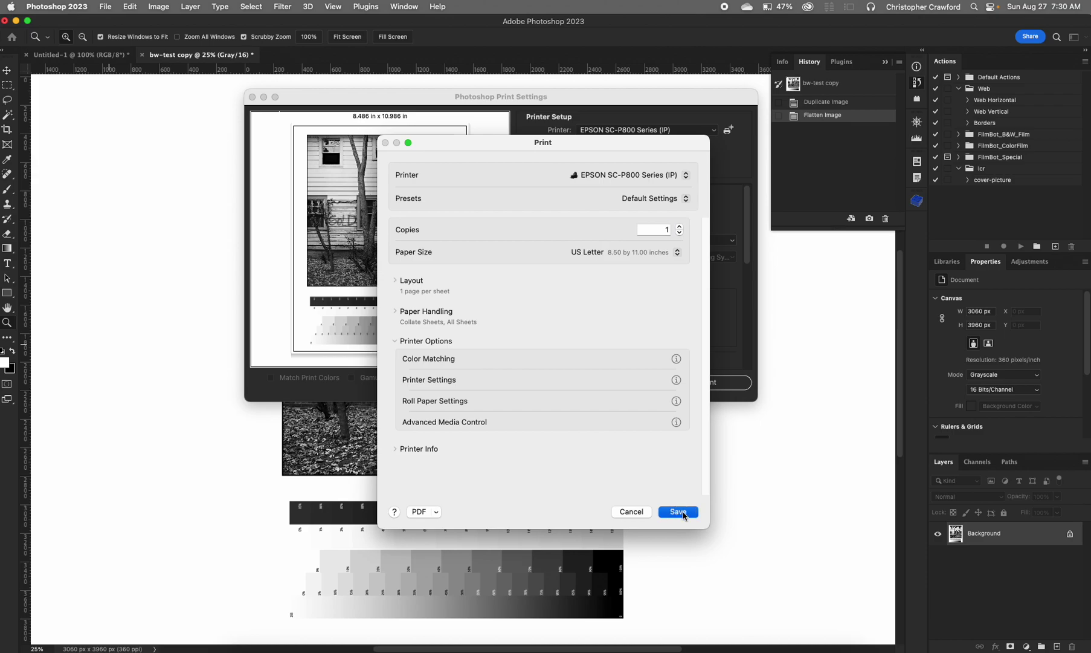